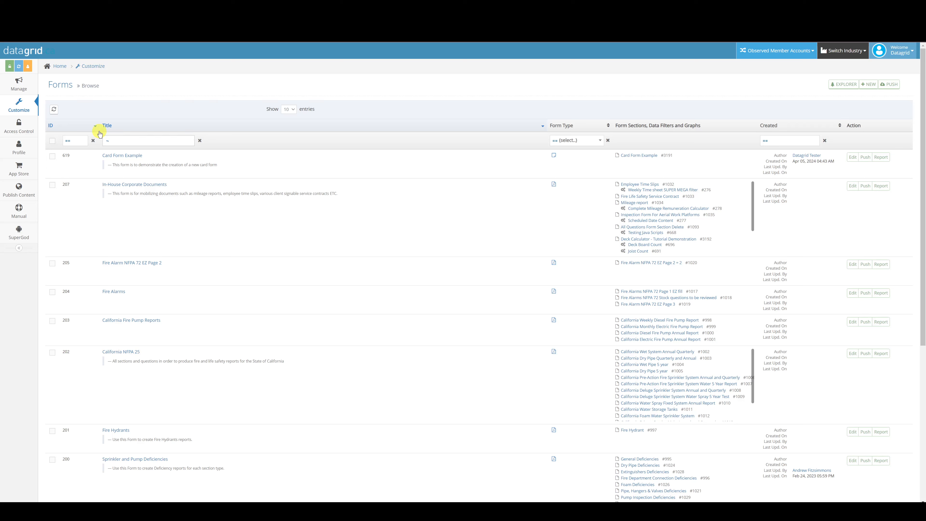
Step: Open the section questions of the Deck Calculator - Tutorial Demonstration section in the In-House Corporate Documents form
mouse_move(22, 106)
drag(703, 126, 616, 125)
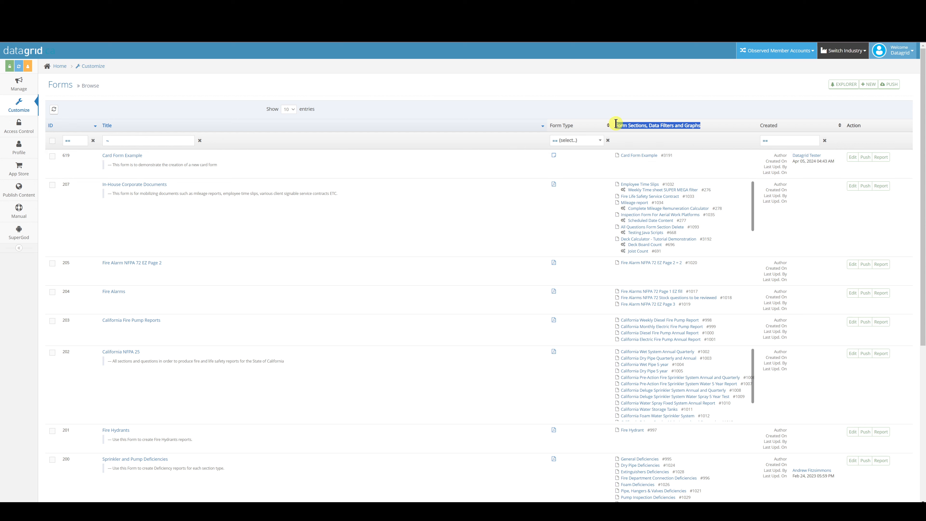
click(671, 124)
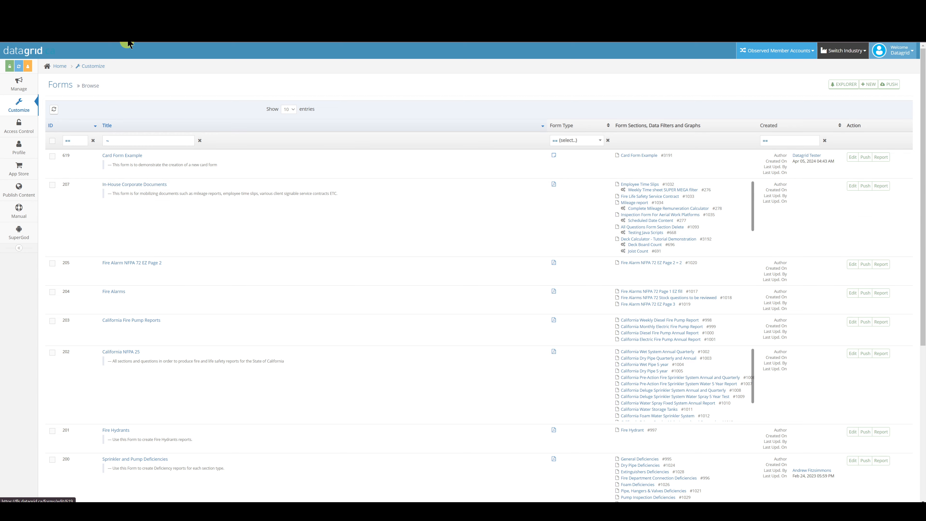
click(134, 7)
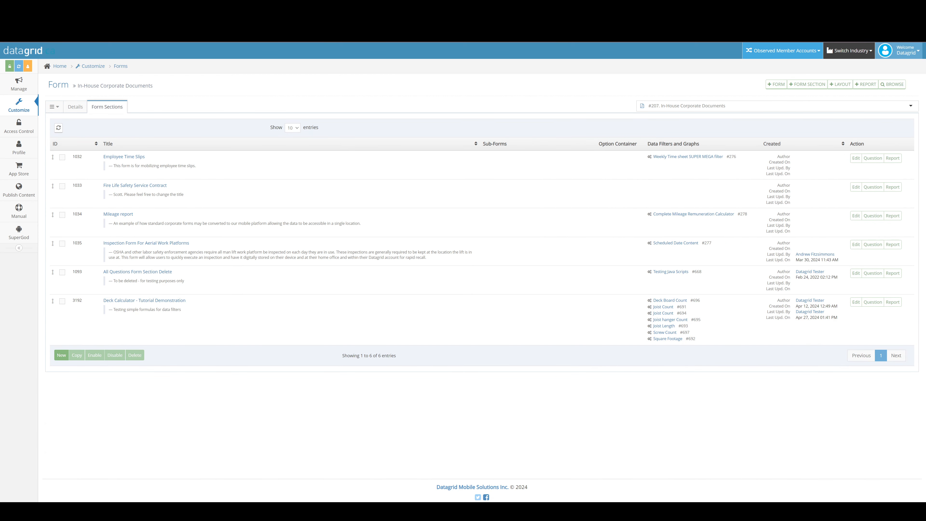
click(219, 8)
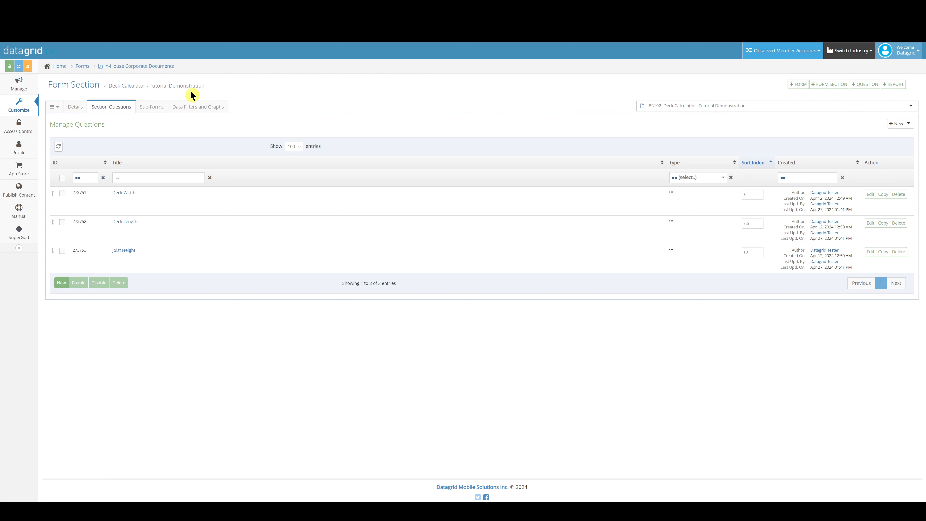
drag(207, 85, 114, 85)
click(132, 85)
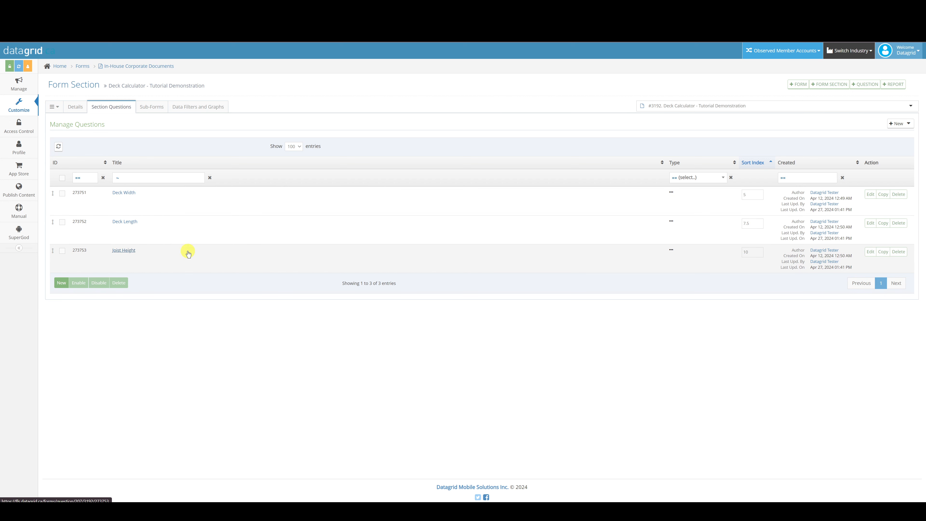
Step: Review the question types available when adding a new question to the Deck Calculator section
mouse_move(673, 197)
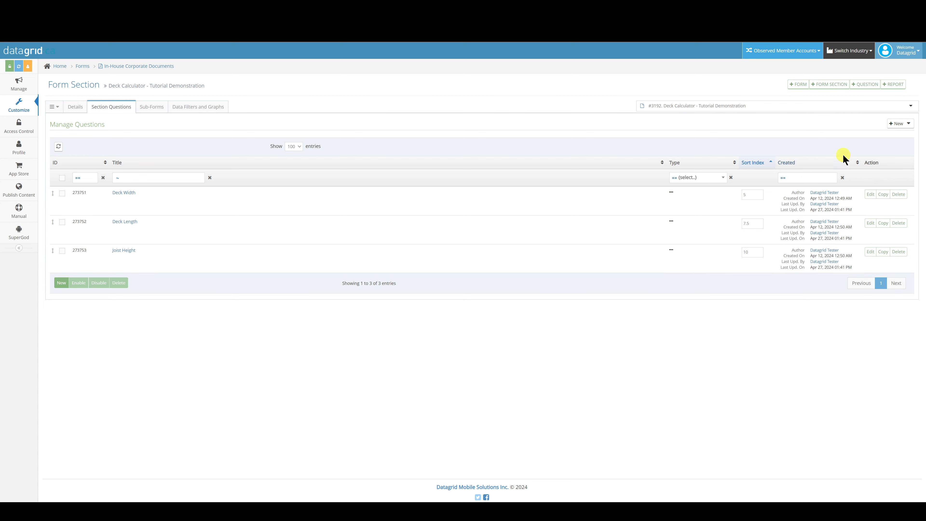
click(904, 123)
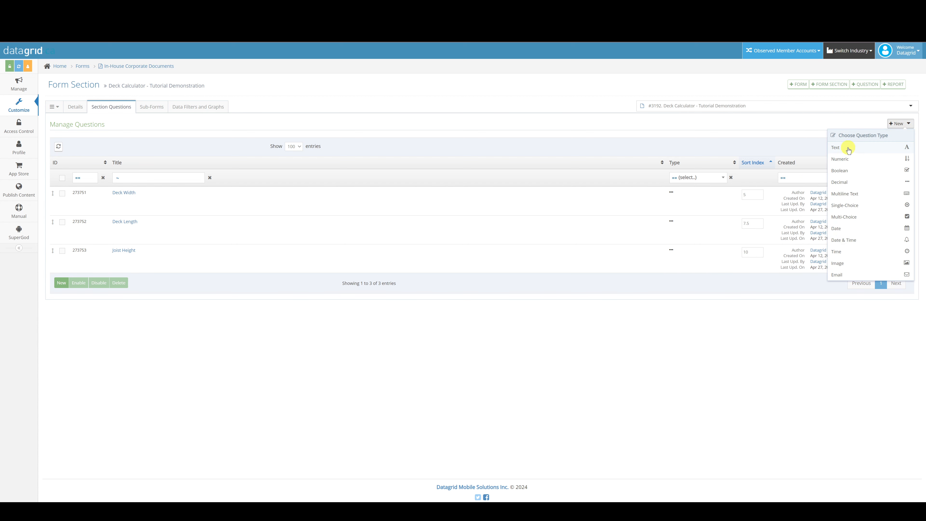
click(636, 124)
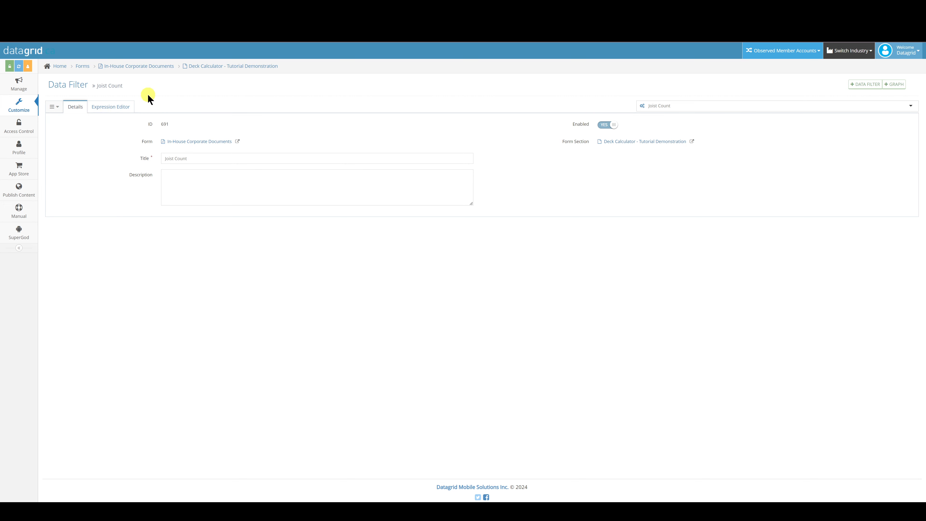
Step: Review the title and description details of the Joist Count data filter
click(136, 86)
drag(133, 87, 97, 85)
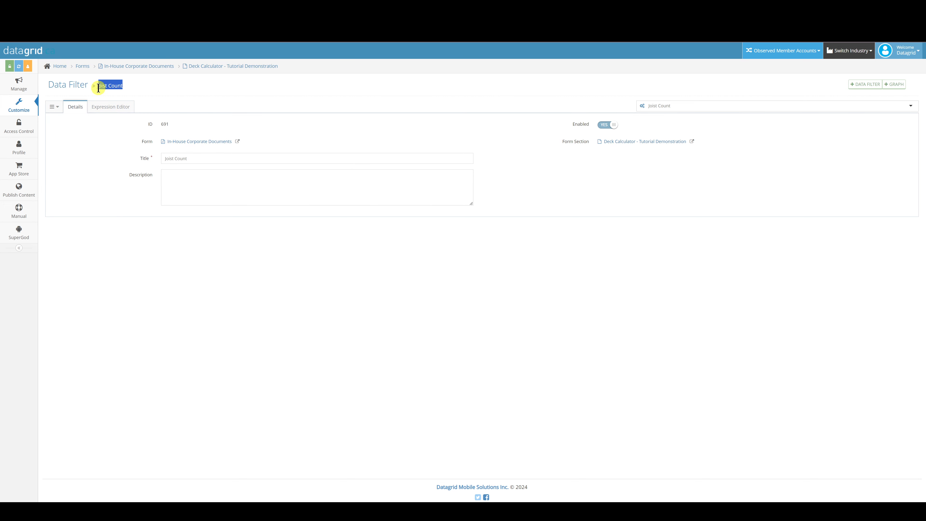
click(130, 87)
triple_click(165, 161)
click(515, 184)
click(374, 192)
click(551, 189)
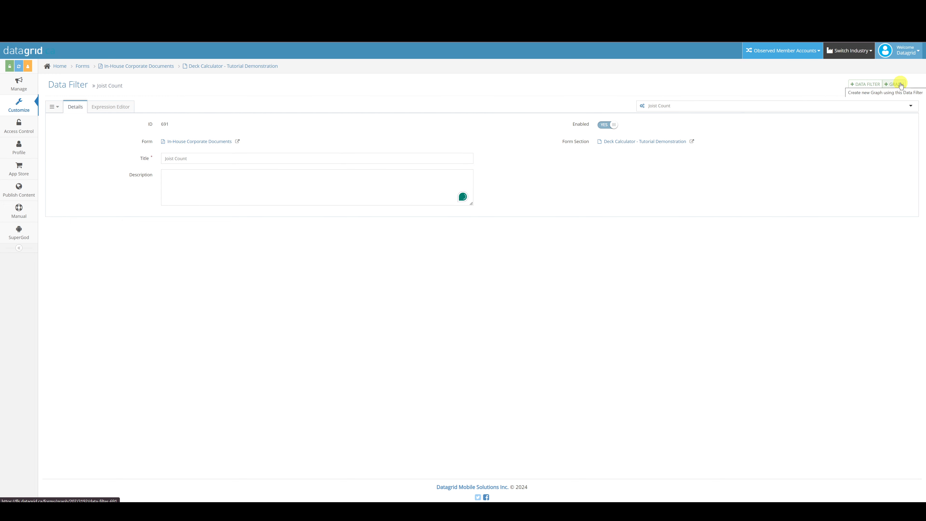
Step: Delete the question token on the second line of the Joist Count filter's JavaScript expression
click(112, 107)
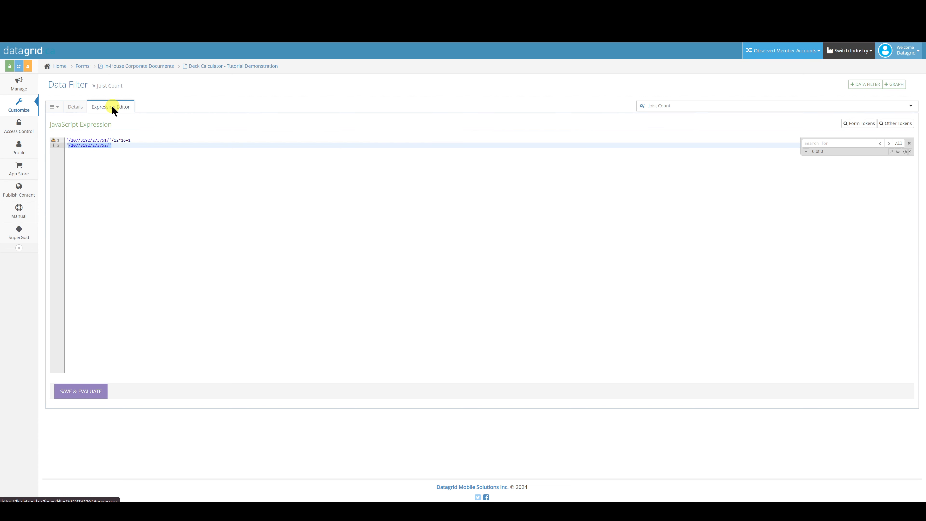
click(74, 150)
key(BackSpace)
key(BackSpace)
key(BackSpace)
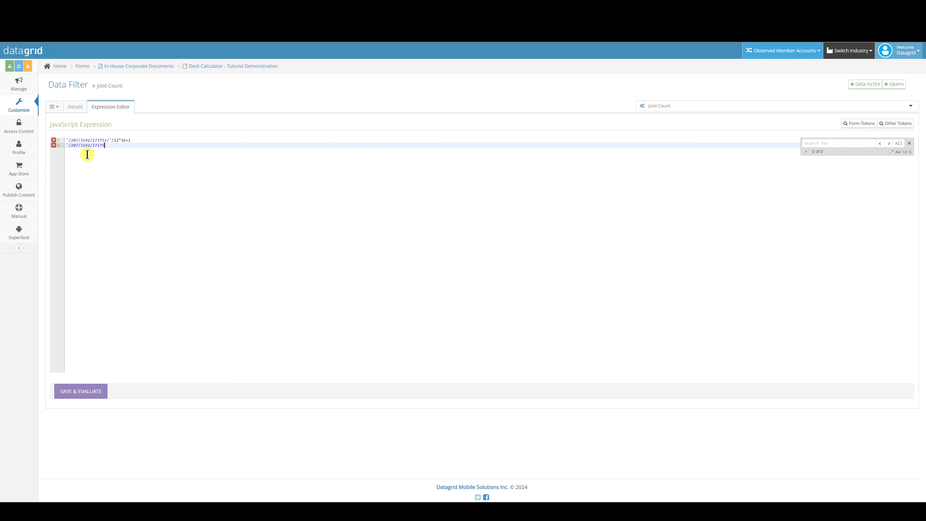
key(BackSpace)
key(BackSpace)
key(BackSpace)
key(BackSpace)
key(BackSpace)
key(BackSpace)
key(BackSpace)
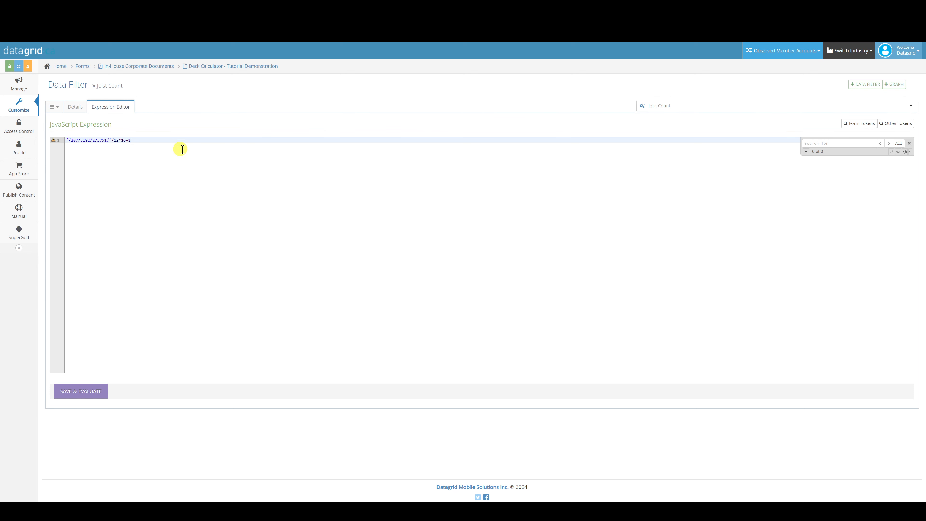
Step: Insert the Deck Length form token from the Deck Calculator section on a new second line of the expression
mouse_move(35, 157)
key(Return)
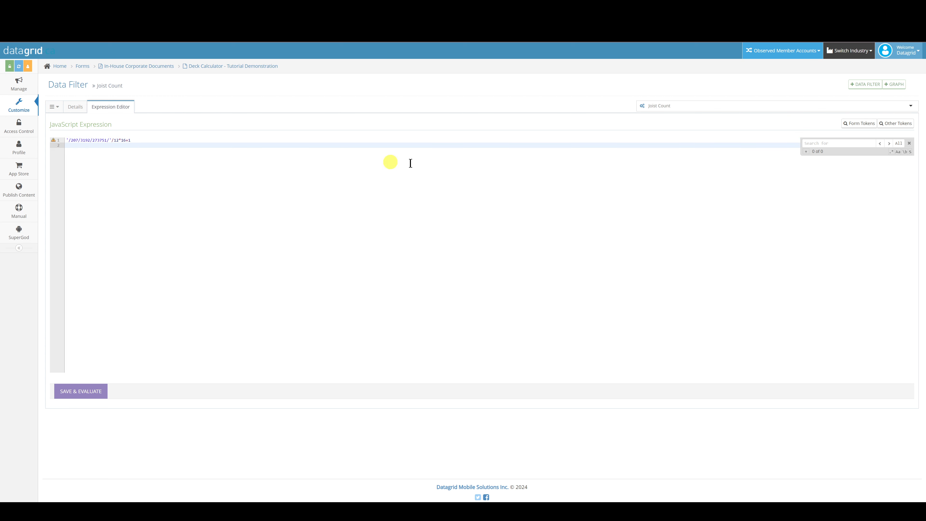
click(859, 124)
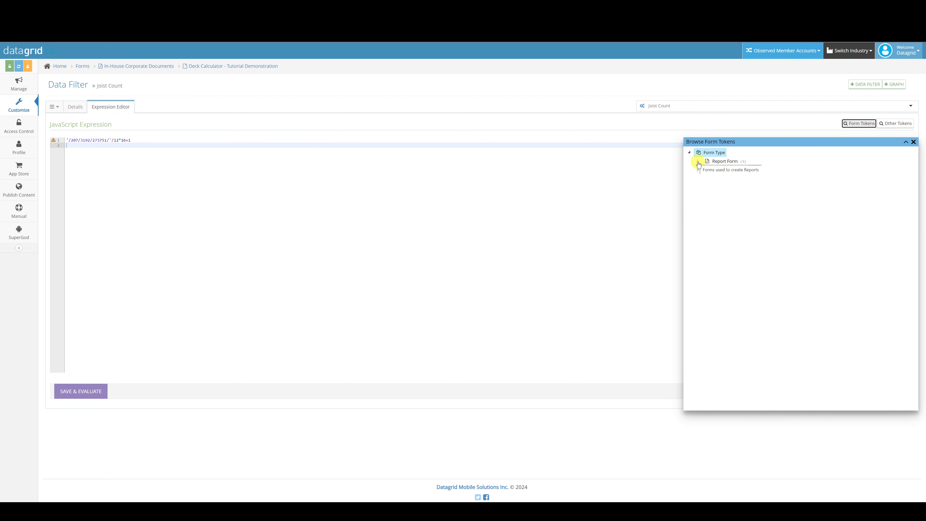
click(698, 162)
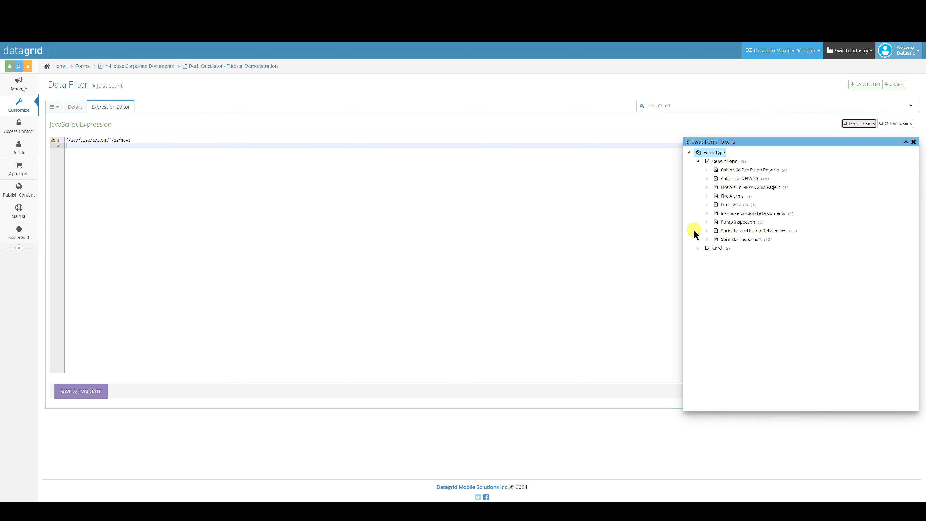
click(707, 214)
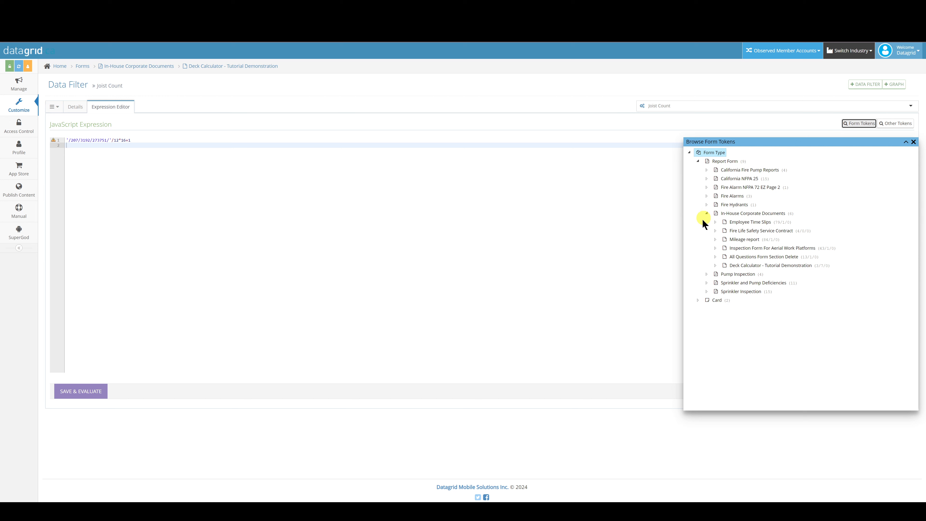
click(715, 266)
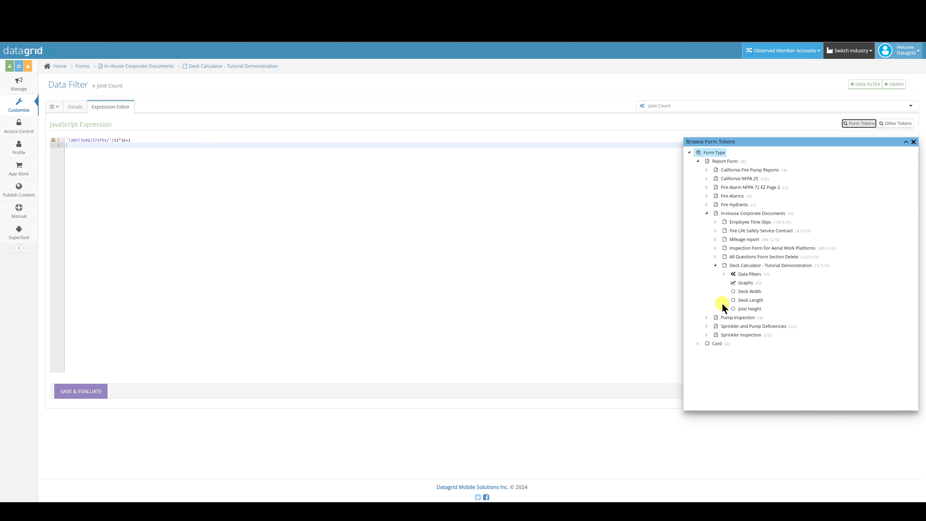
click(743, 301)
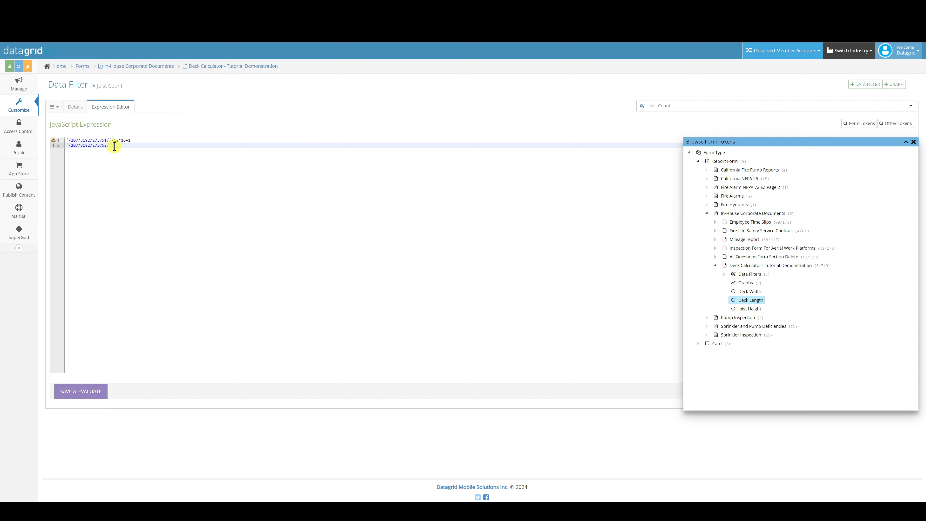
Step: Examine the question tokens in the expression and list the Deck Calculator section's data filters among the form tokens
drag(114, 146, 69, 141)
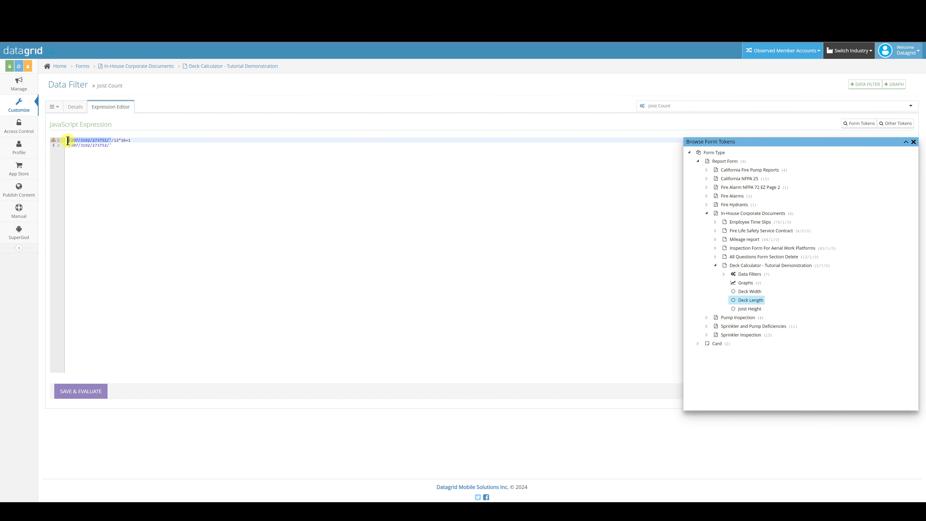
click(116, 146)
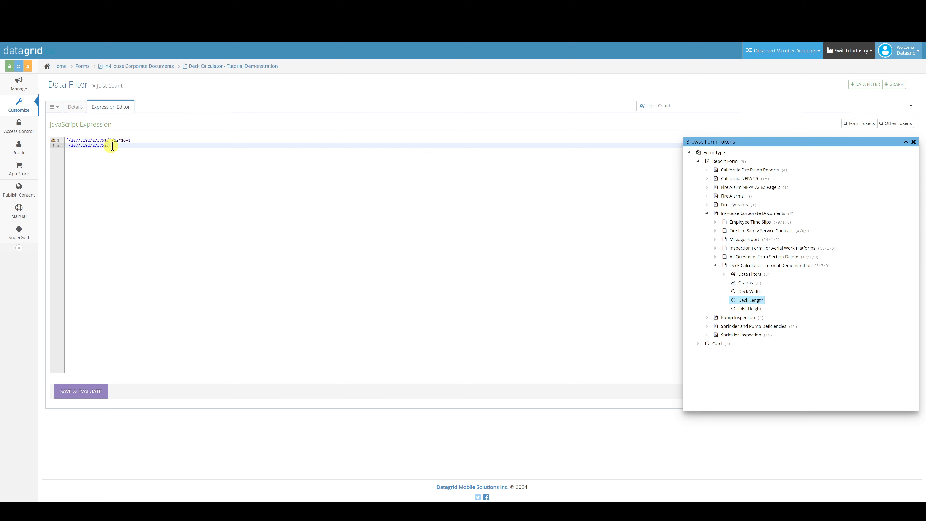
click(725, 274)
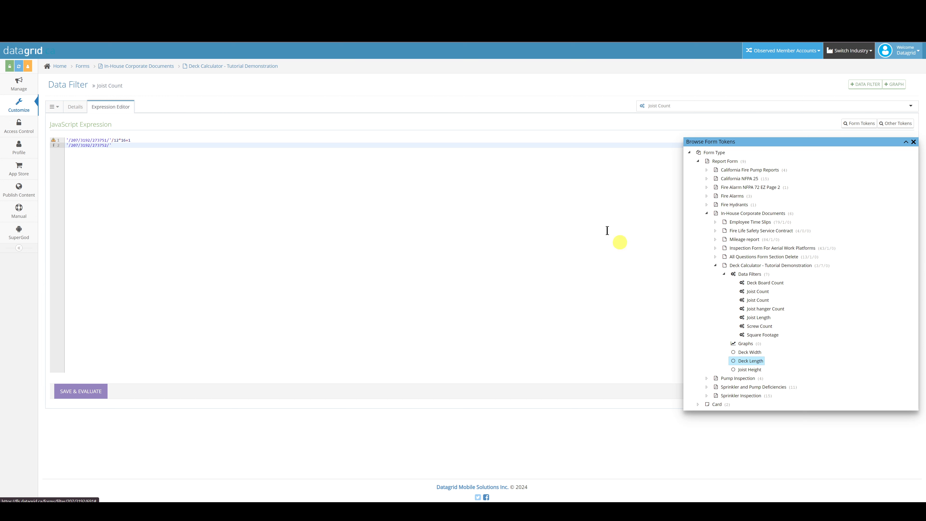
Step: Open the Screw Count data filter's expression and examine how it combines other data filter tokens
click(386, 7)
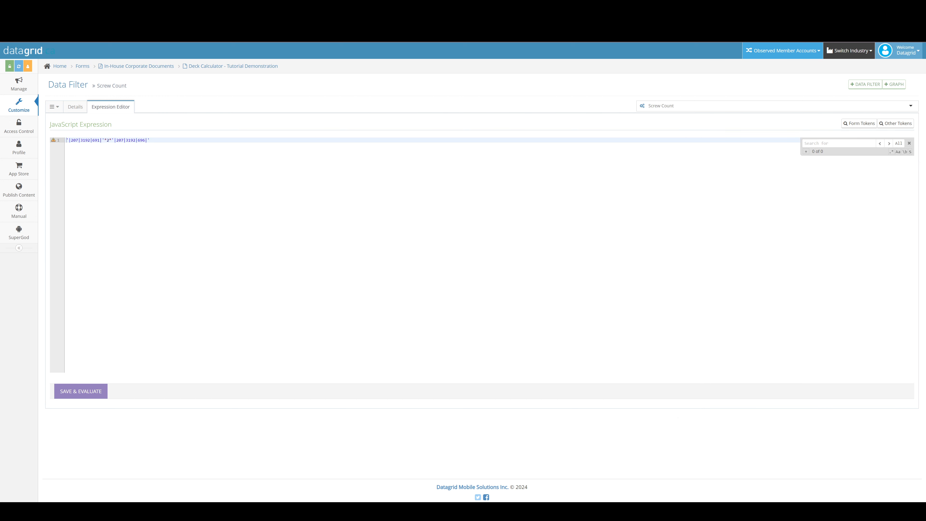
triple_click(124, 85)
drag(67, 143, 146, 141)
click(158, 142)
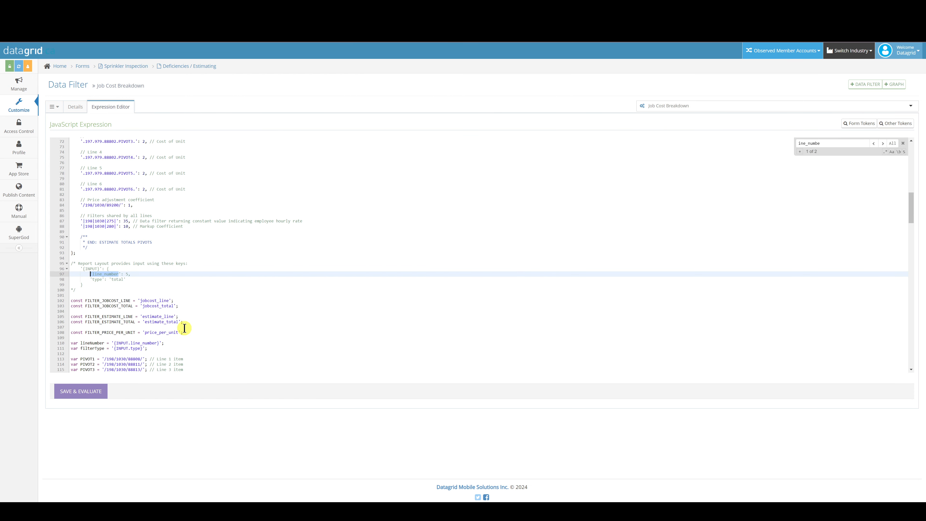
Step: Examine where the Job Cost Breakdown filter's expression uses the line_number input, searching the code for "line_numbe"
scroll(184, 327, down, 5)
scroll(186, 327, down, 1)
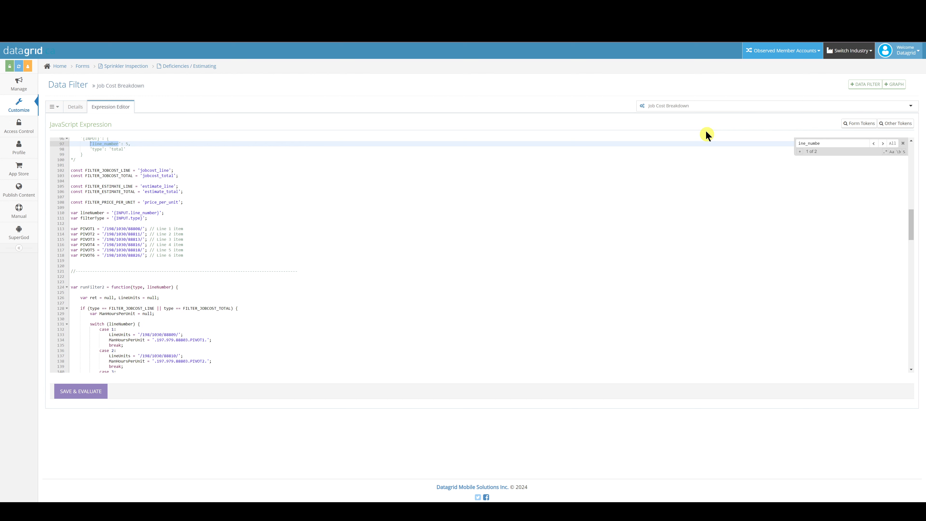
key(Return)
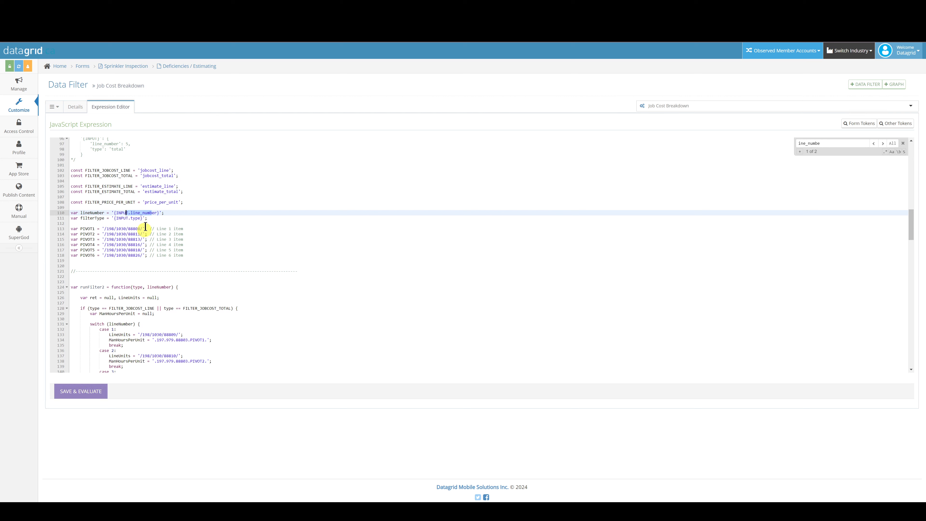
click(141, 213)
key(Left)
key(Left)
key(Left)
key(Left)
click(798, 142)
key(Return)
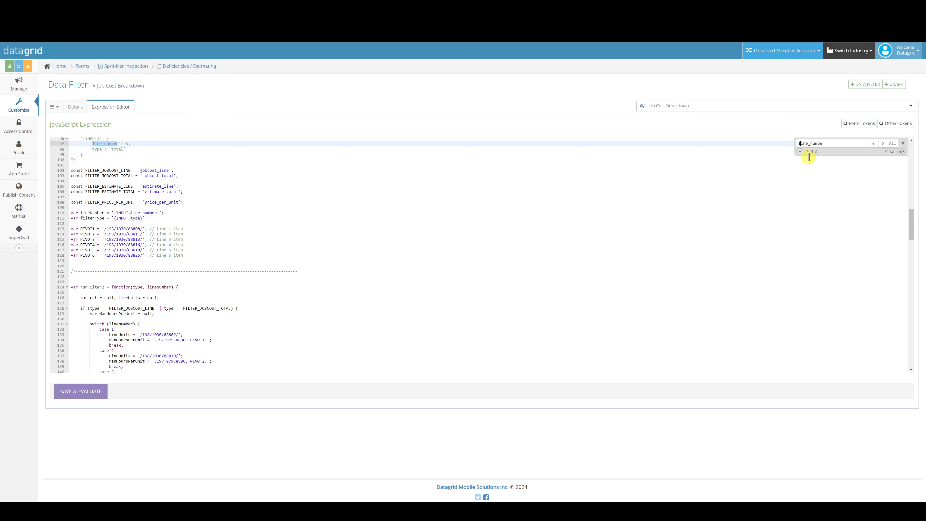
drag(825, 143, 793, 144)
drag(157, 213, 114, 213)
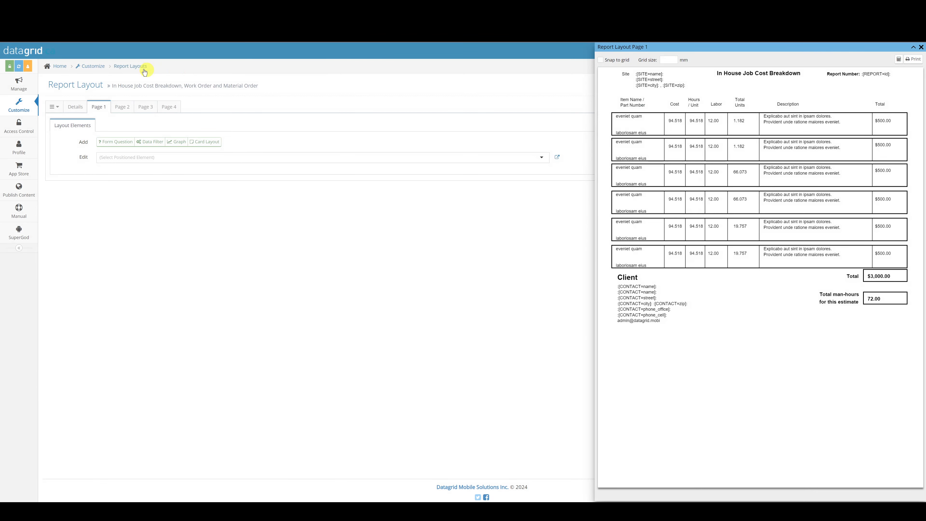
Step: Display the options of the first Job Cost Breakdown data filter on report layout Page 1 and examine its line_number input data
click(165, 143)
click(138, 158)
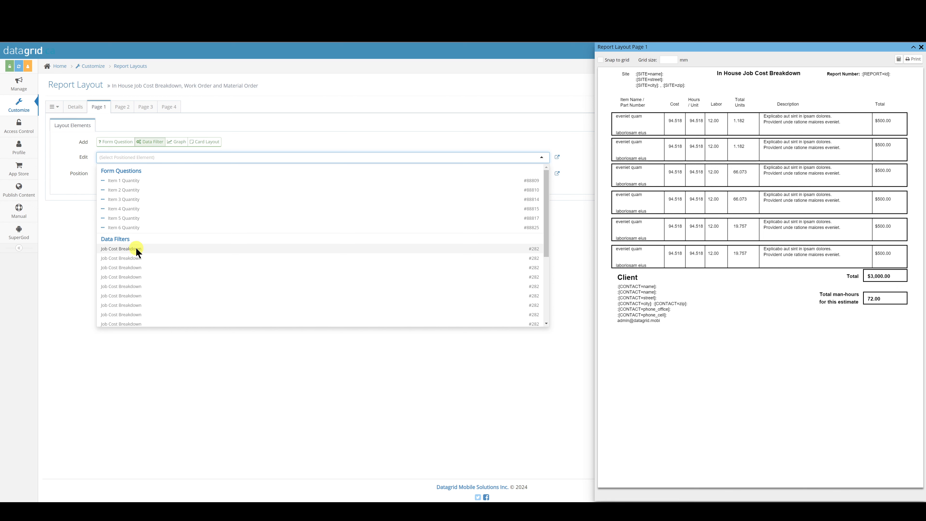
click(137, 252)
click(132, 176)
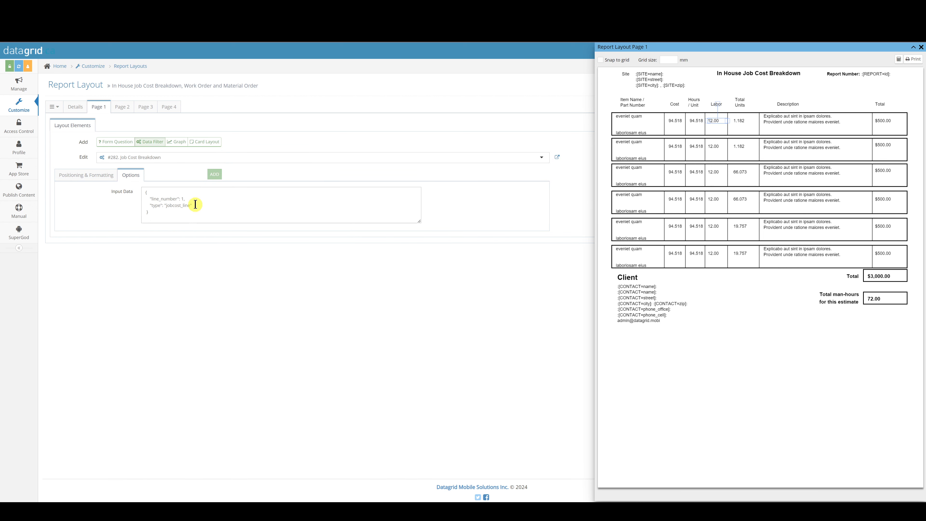
drag(185, 199, 151, 199)
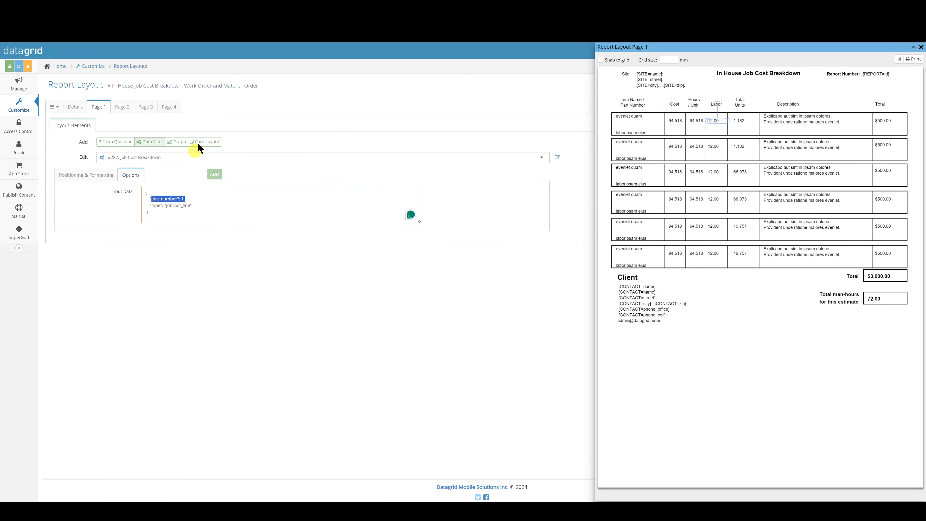